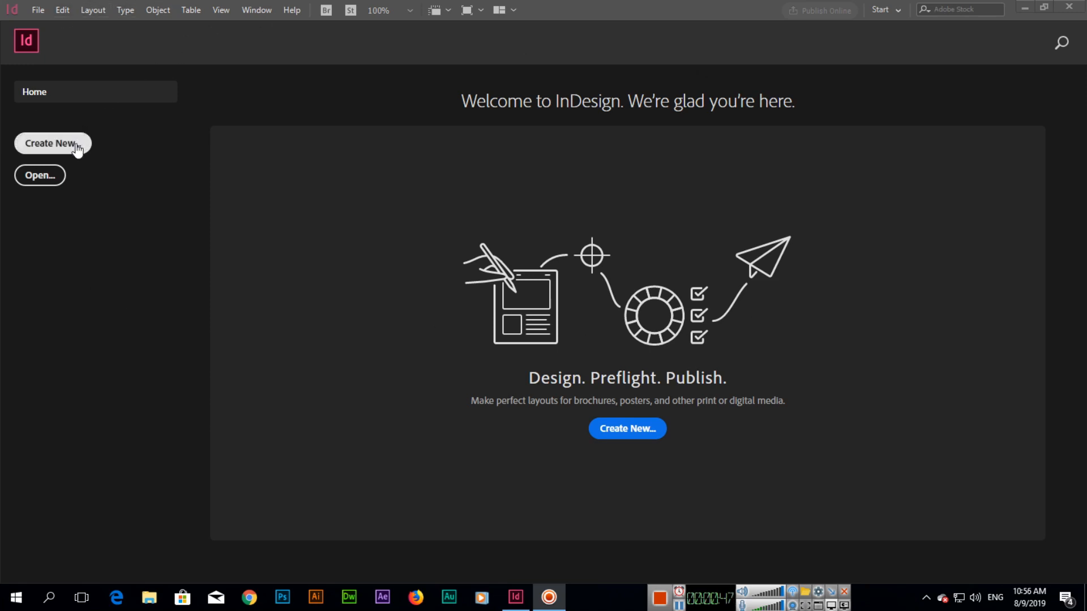
pyautogui.click(38, 11)
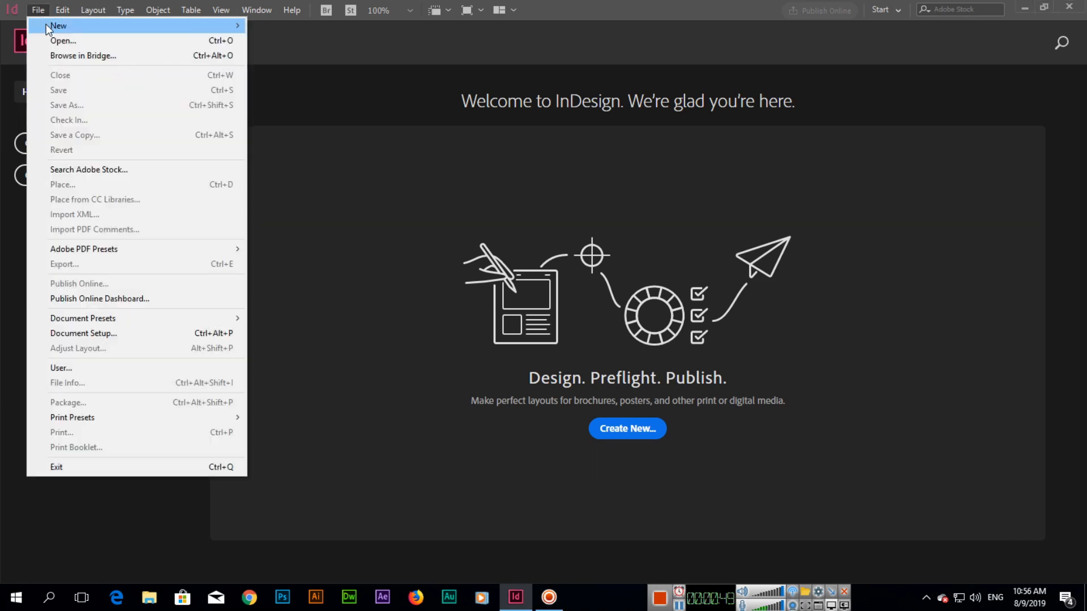
pyautogui.moveTo(99, 28)
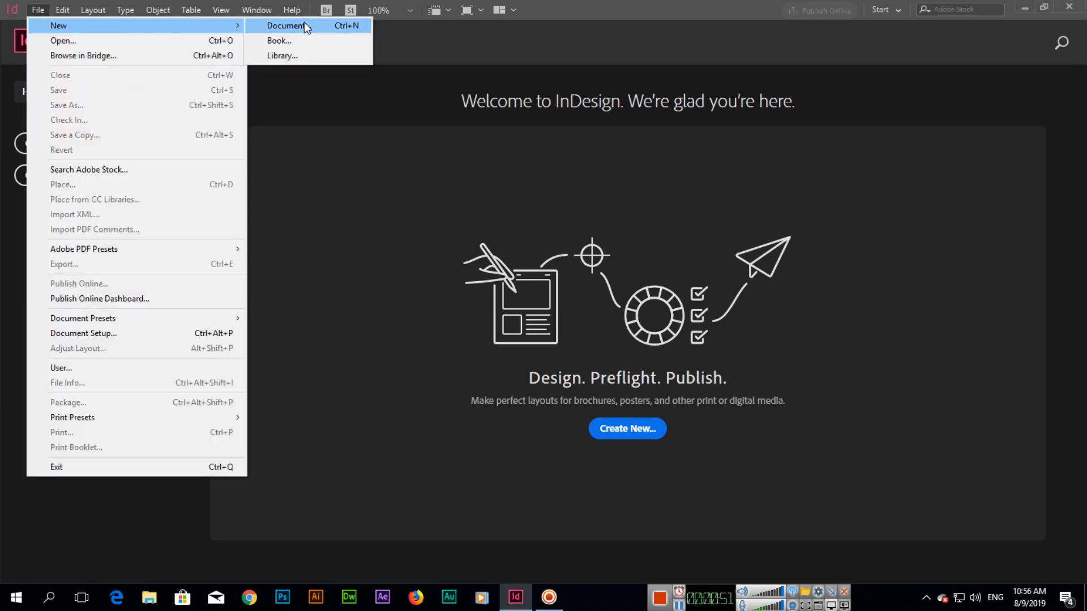
pyautogui.click(188, 100)
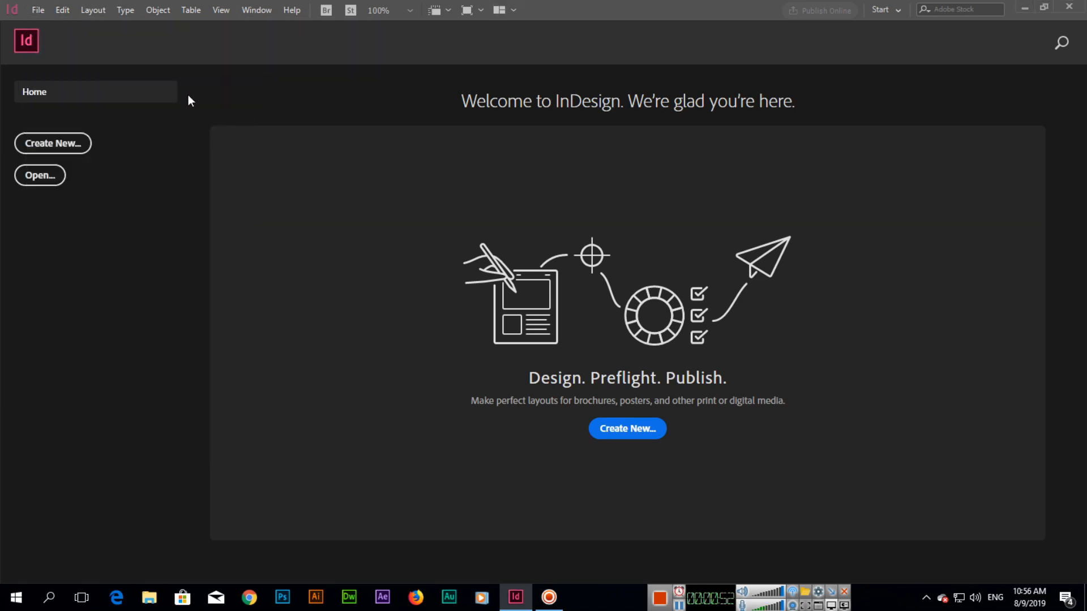
# Start a new document and look through the saved, print, web and mobile blank presets.
pyautogui.click(79, 147)
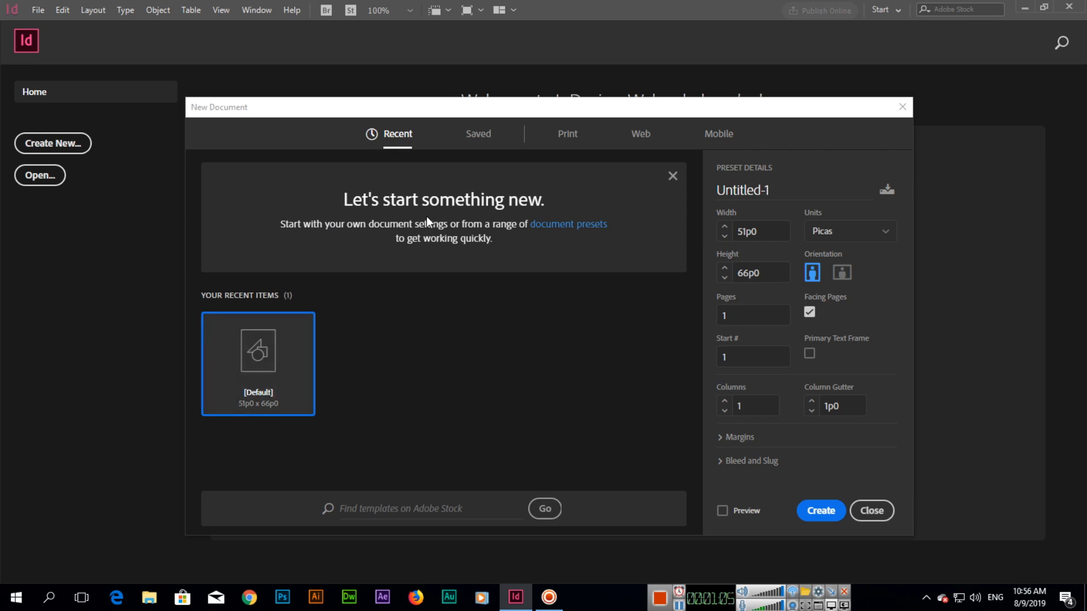
pyautogui.click(484, 141)
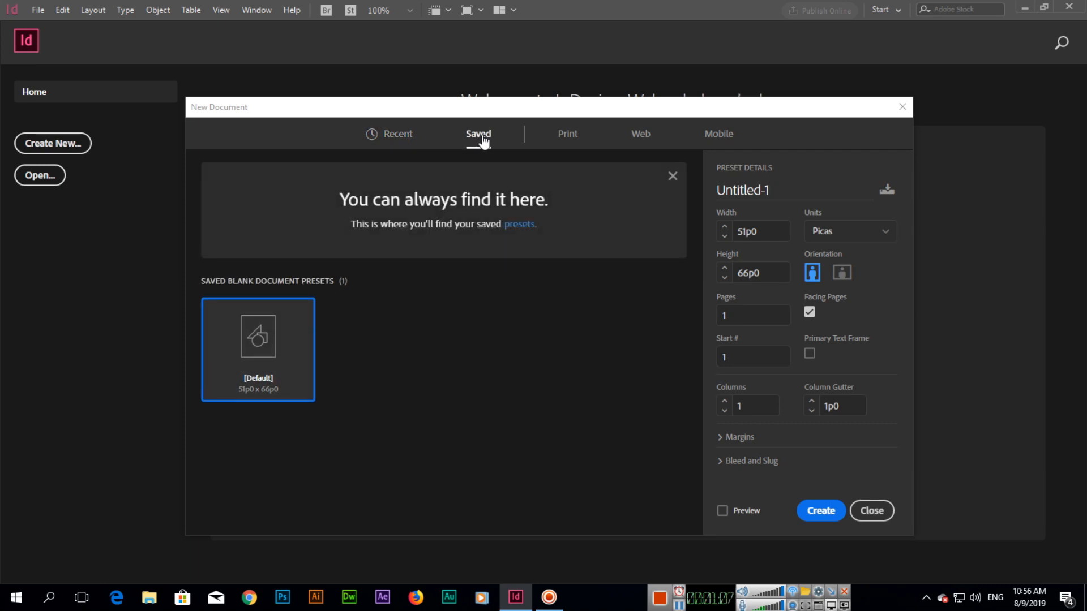
pyautogui.click(566, 134)
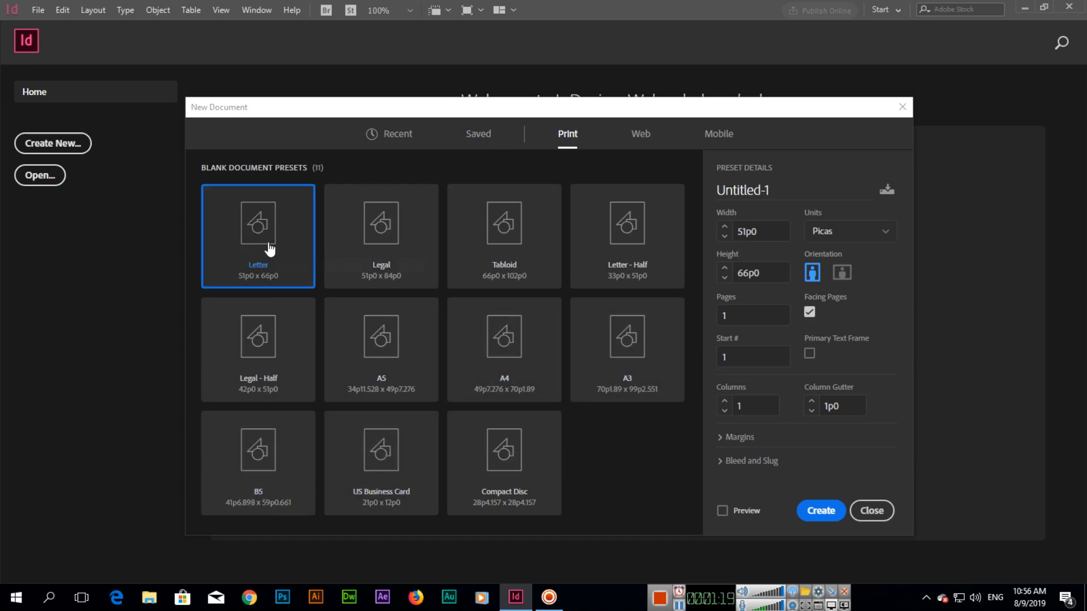
pyautogui.click(642, 134)
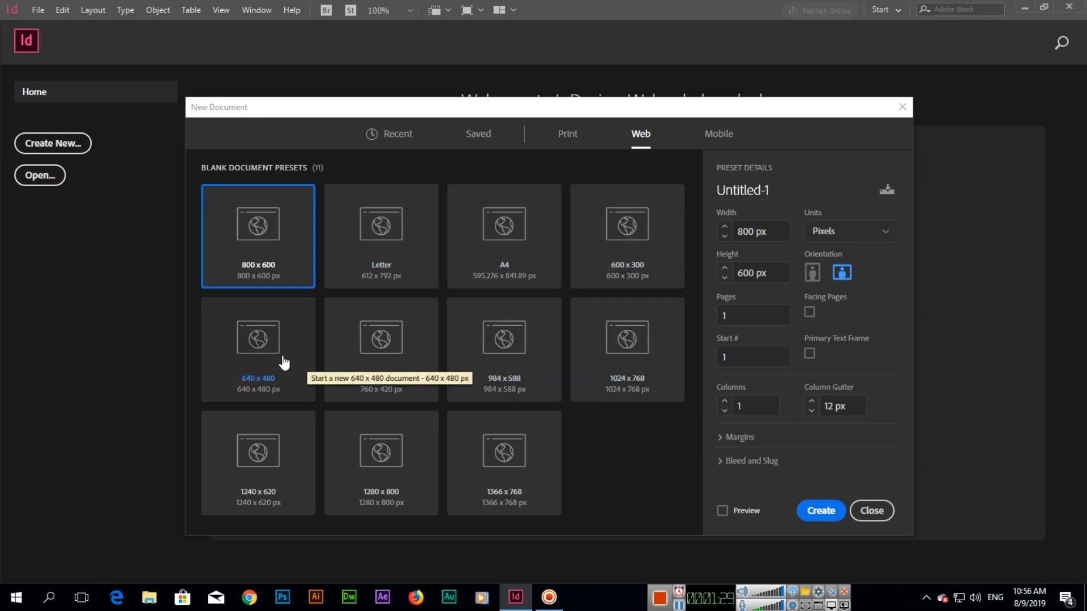
pyautogui.click(731, 143)
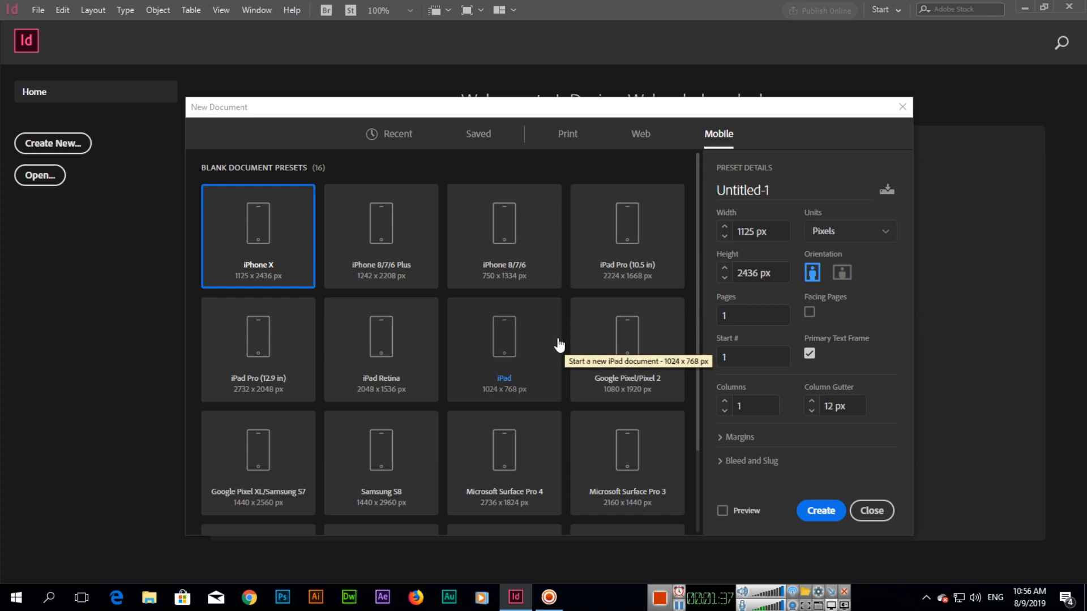
pyautogui.scroll(-1, 621, 349)
pyautogui.scroll(-3, 621, 350)
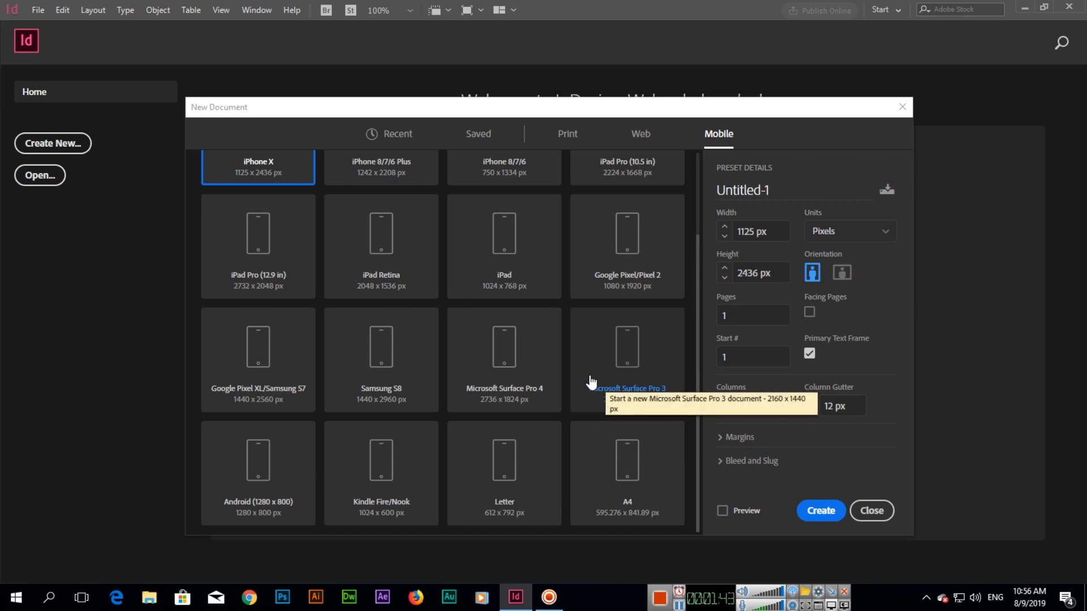
pyautogui.scroll(3, 591, 382)
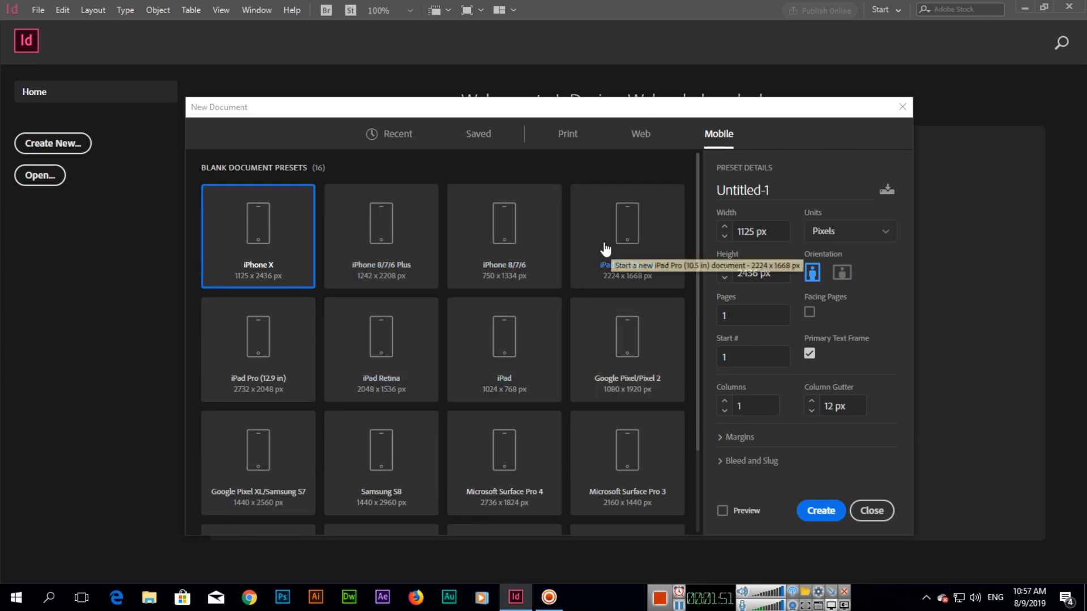
# Choose the A4 print preset for the new document.
pyautogui.click(569, 136)
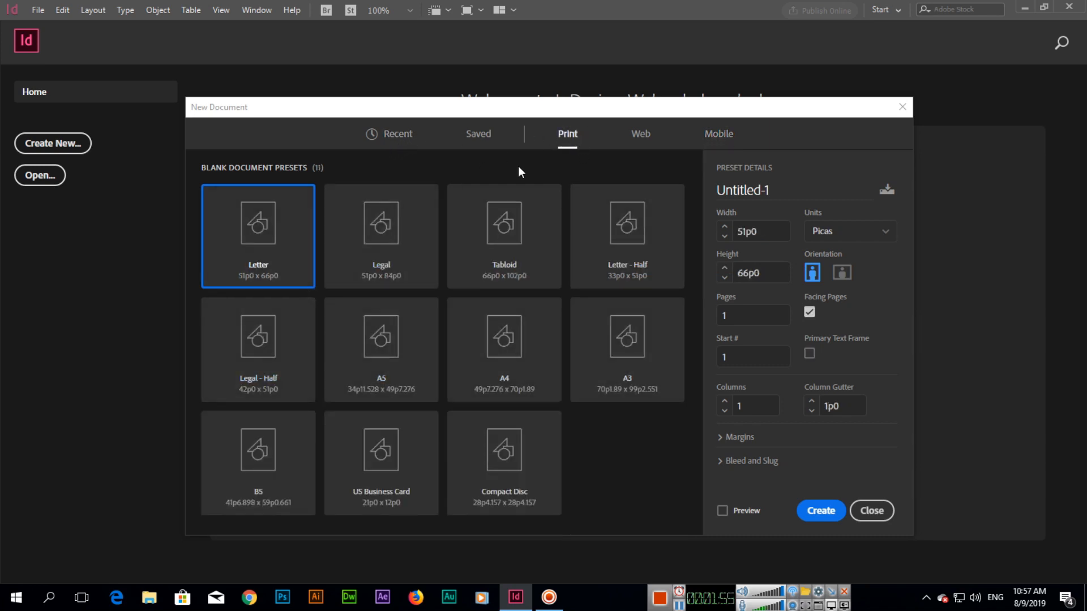
pyautogui.click(518, 365)
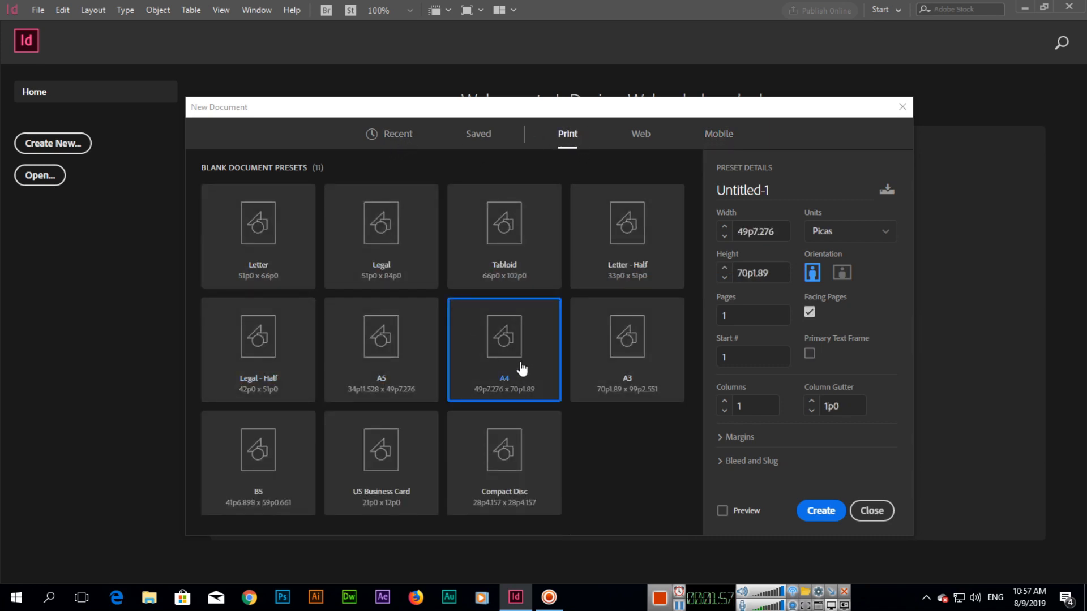
# Examine the available measurement units and the margin, bleed and slug settings for the A4 preset.
pyautogui.click(859, 241)
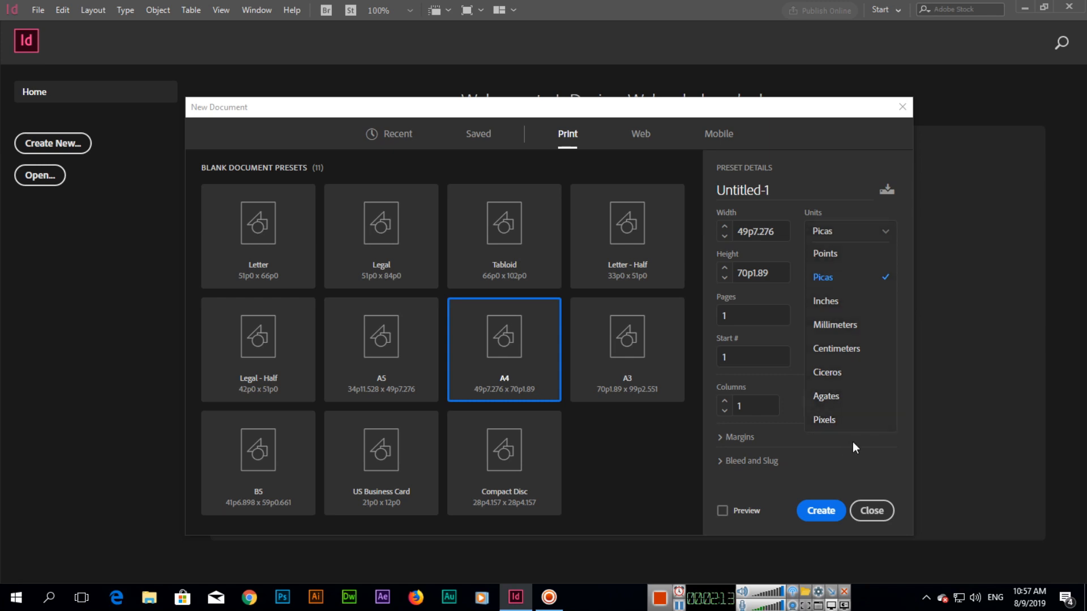
pyautogui.click(801, 134)
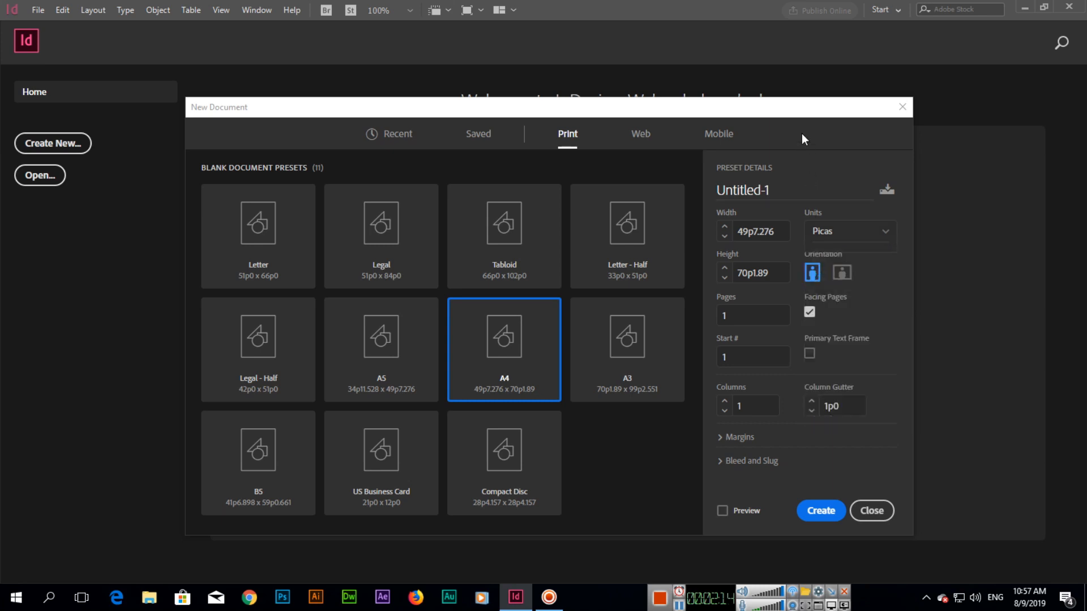
pyautogui.click(739, 437)
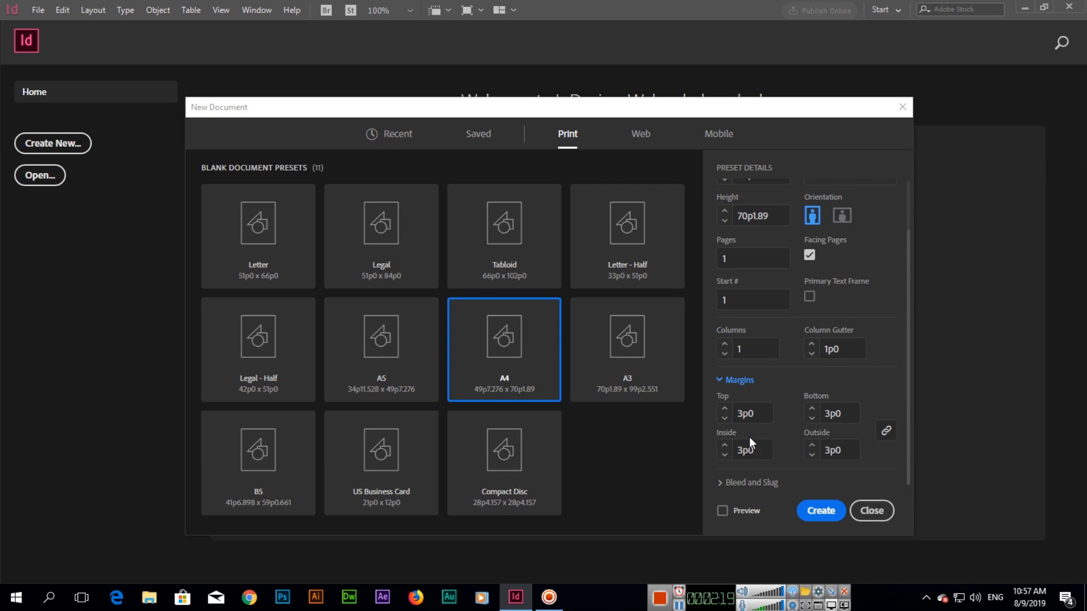
pyautogui.click(751, 482)
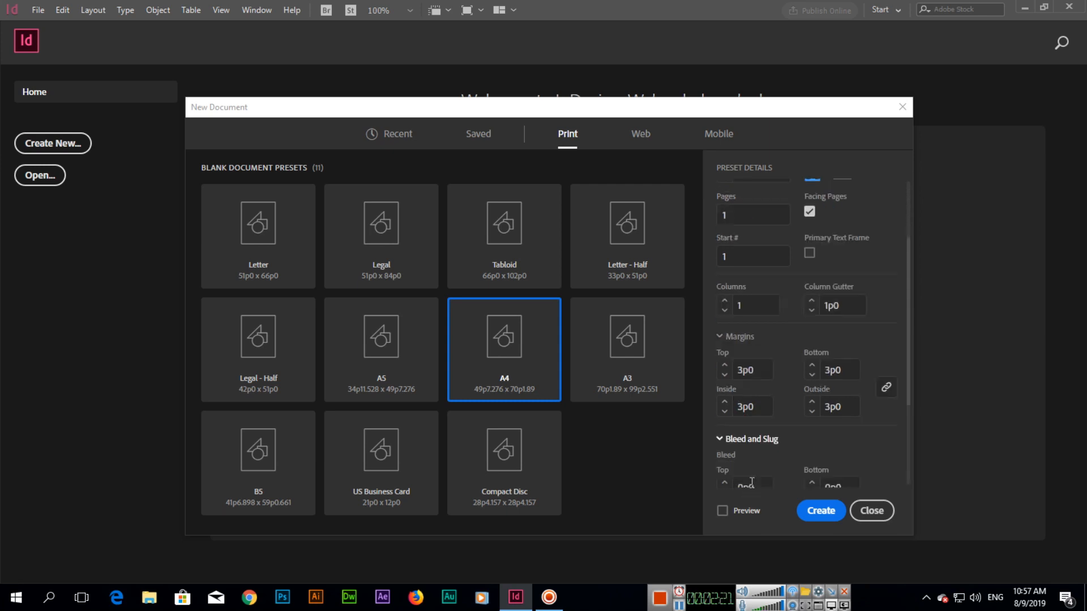
pyautogui.scroll(-3, 740, 339)
pyautogui.click(745, 298)
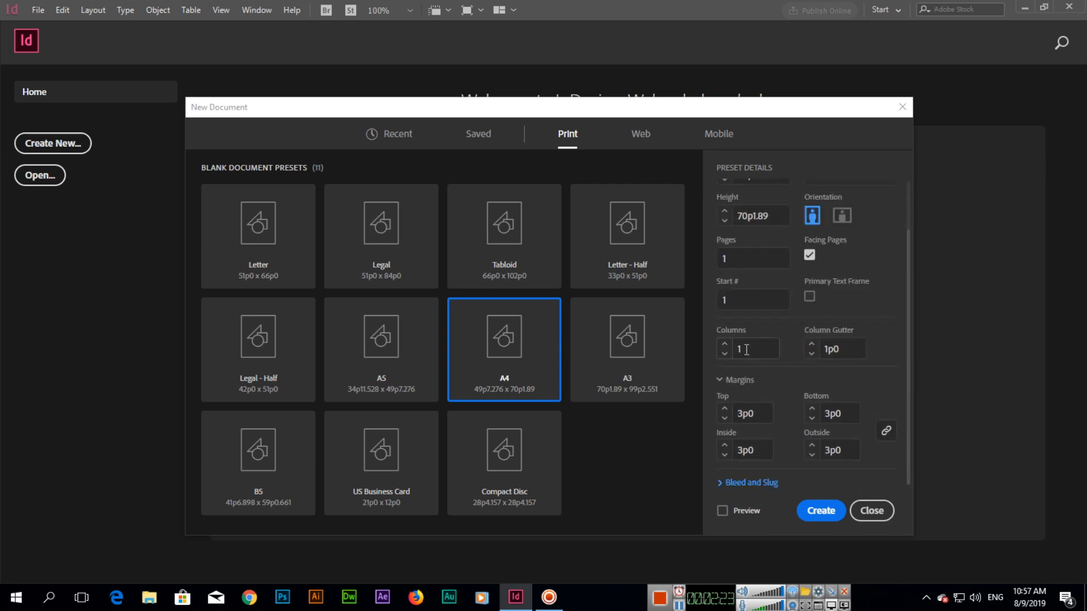
pyautogui.click(733, 380)
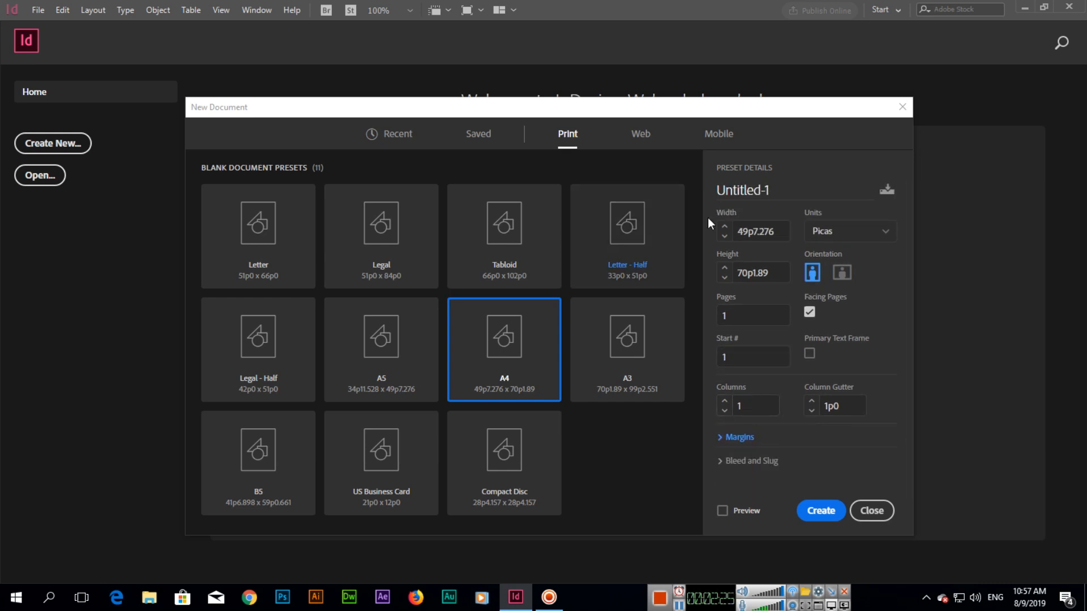
# Name the document My First Document, set its units to inches and create it.
pyautogui.click(789, 197)
pyautogui.write('My ')
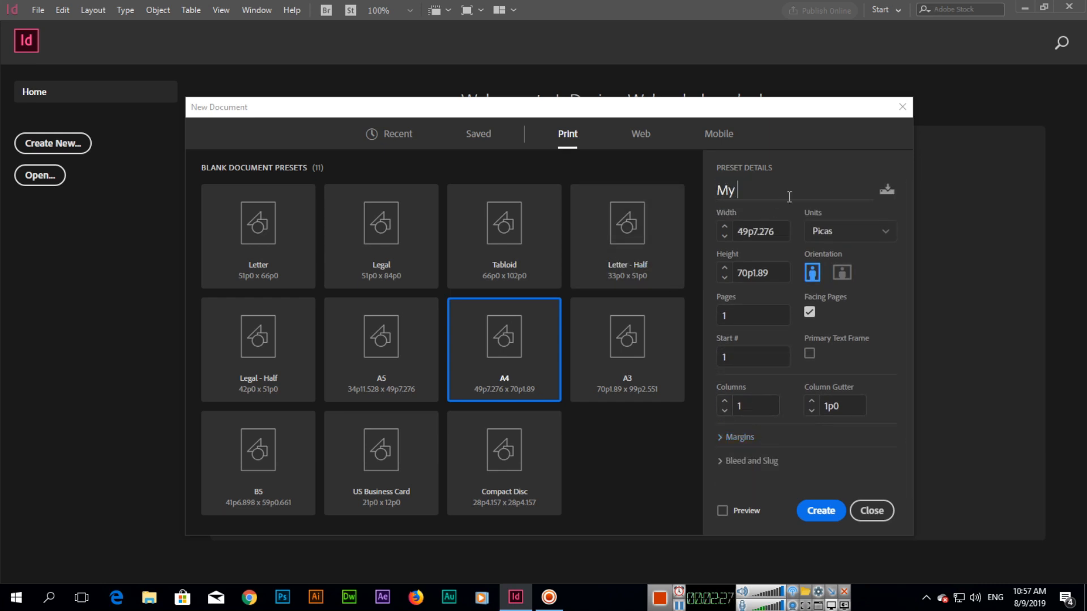
pyautogui.write('First Document')
pyautogui.click(866, 232)
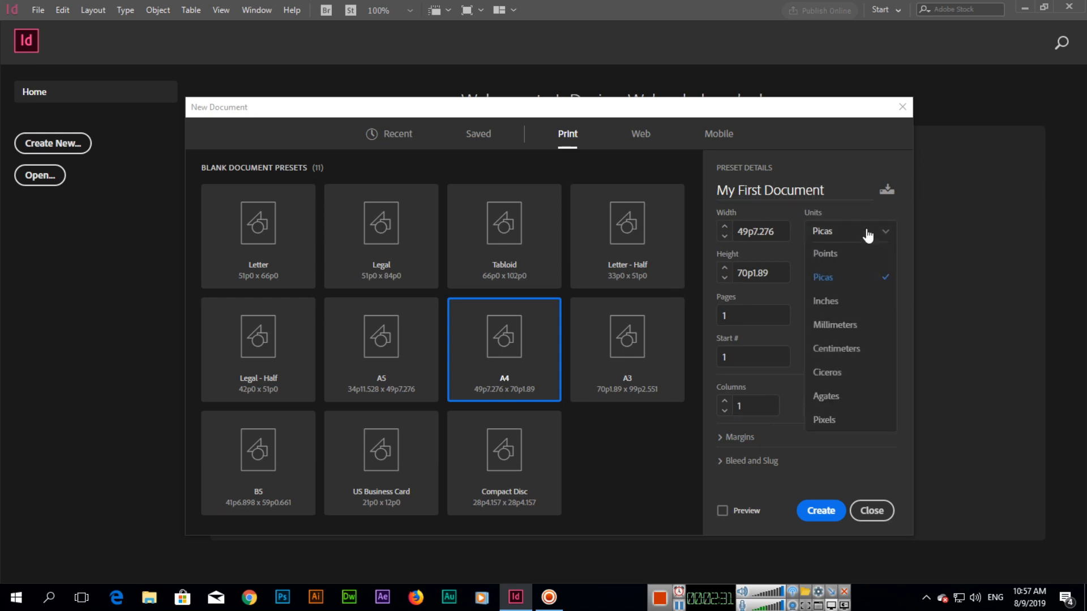
pyautogui.click(855, 311)
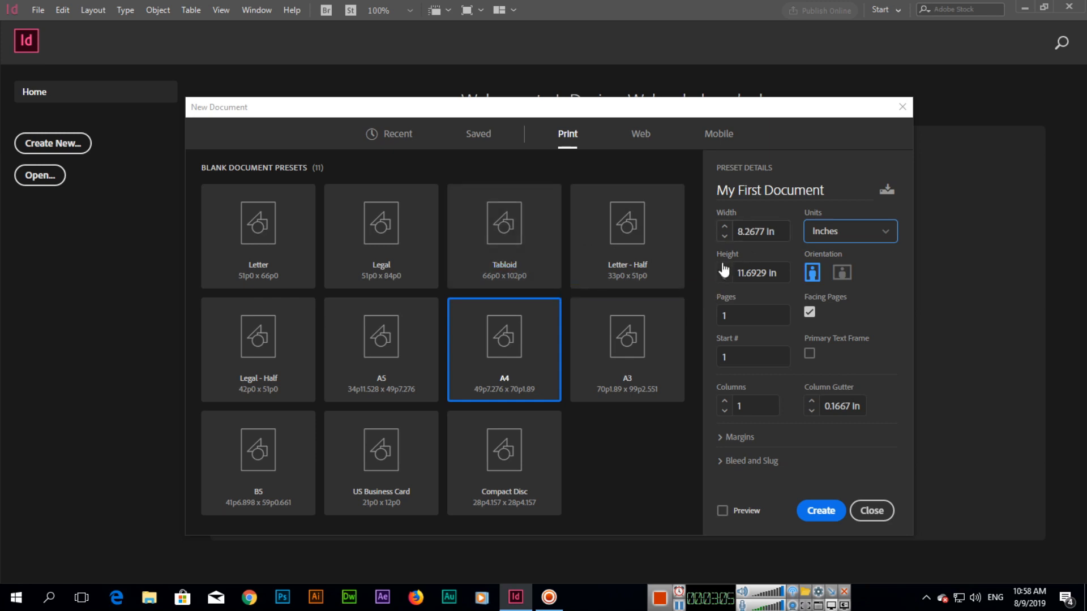
pyautogui.click(820, 511)
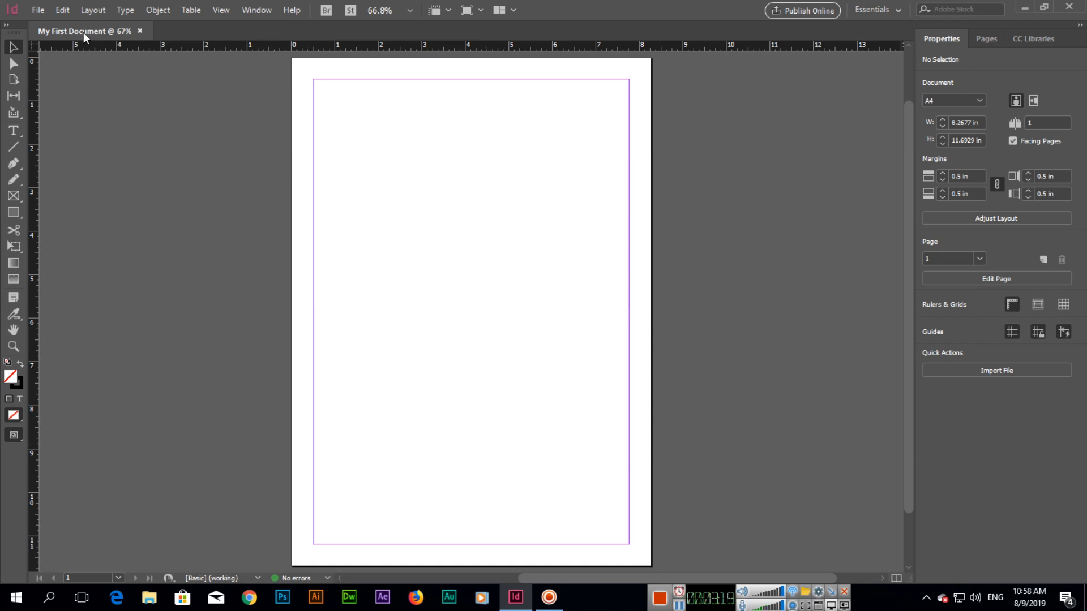
pyautogui.click(38, 11)
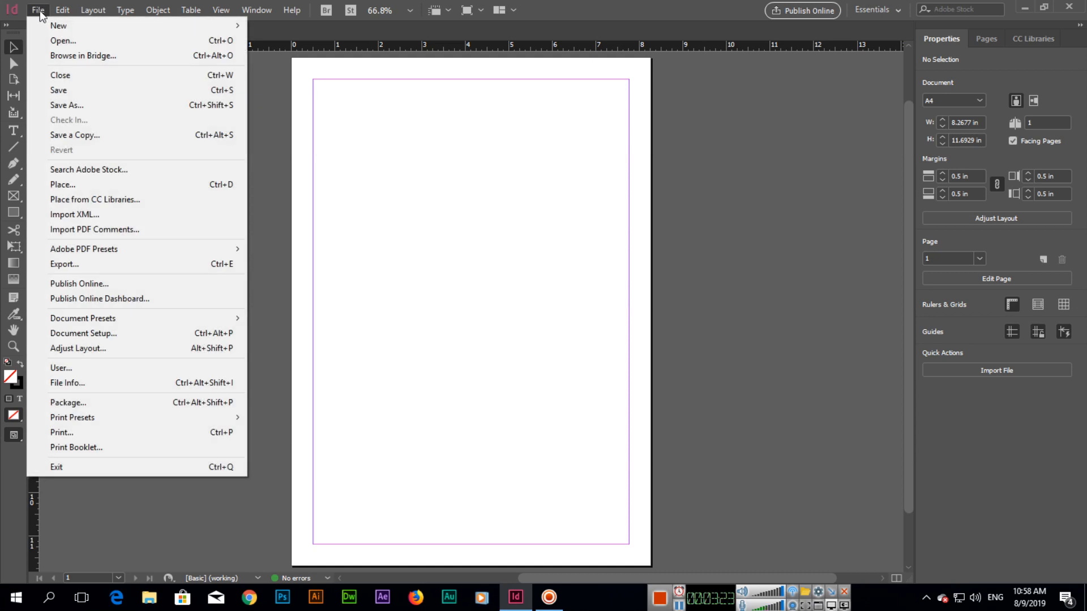
pyautogui.moveTo(55, 27)
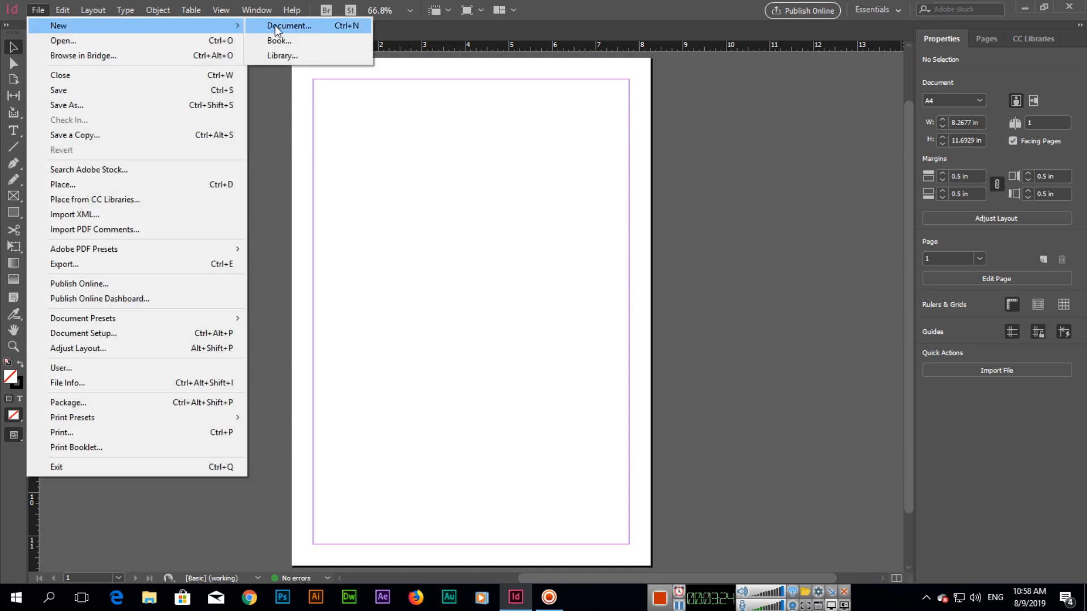
pyautogui.click(625, 11)
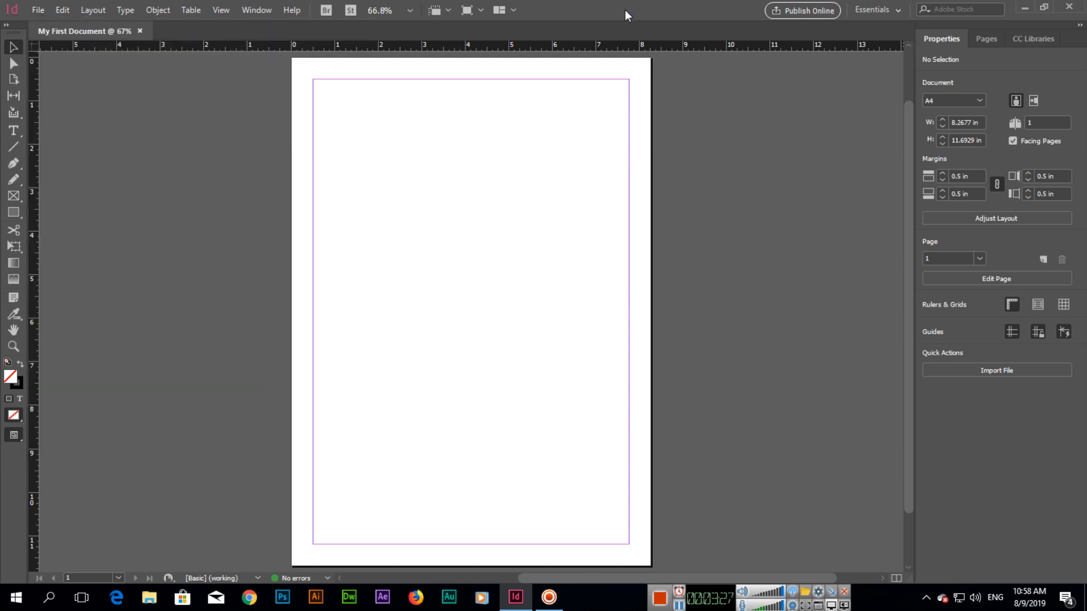
# Create a second document from the 1366 x 768 web preset, named My Web Template.
pyautogui.hotkey('ctrl', 'n')
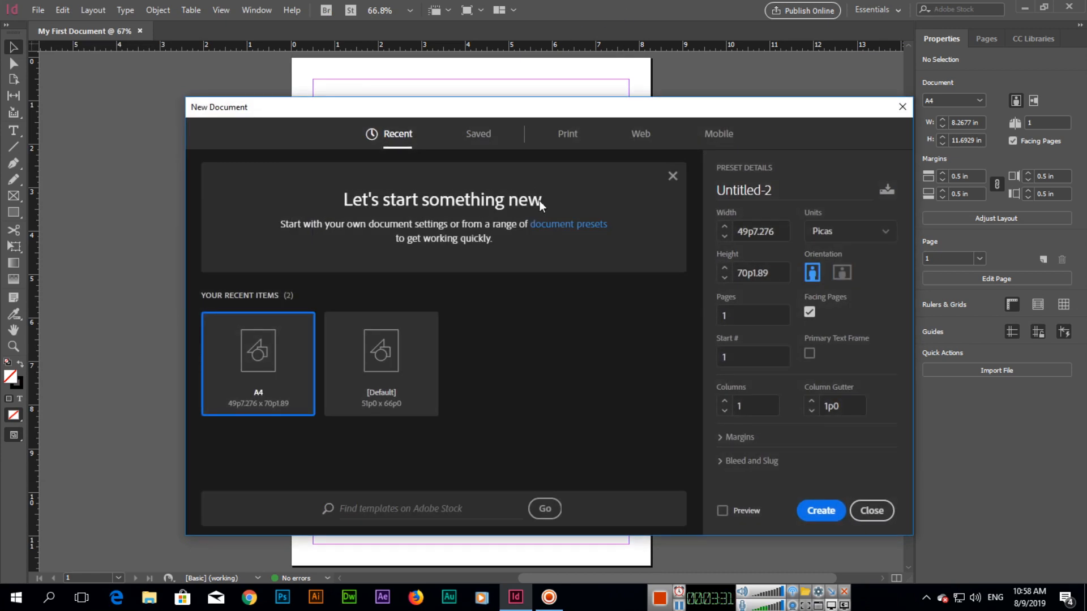
pyautogui.click(645, 139)
pyautogui.click(801, 190)
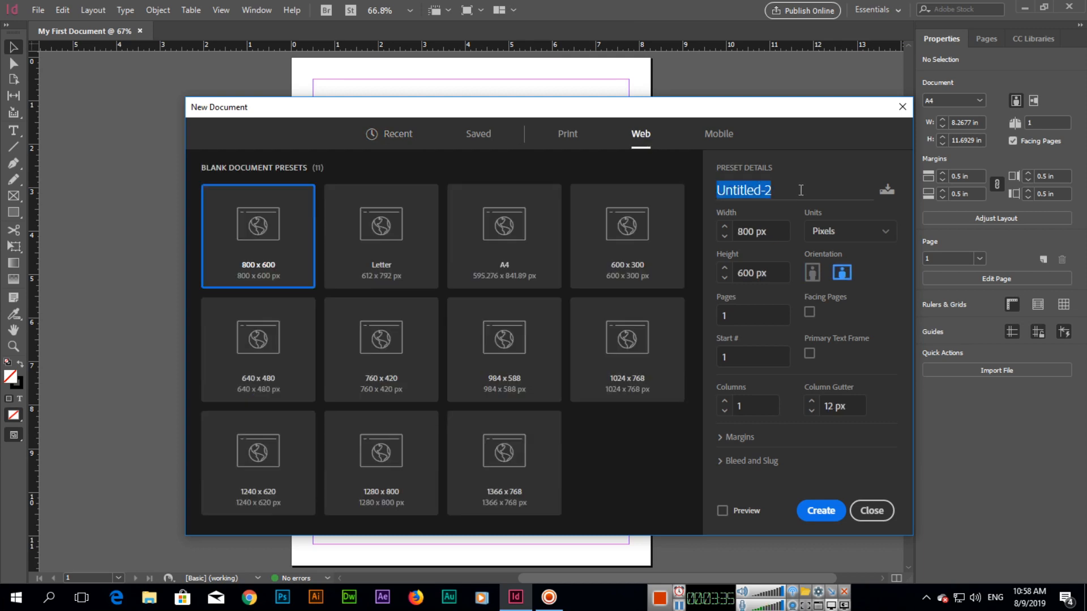
pyautogui.write('My Web Te')
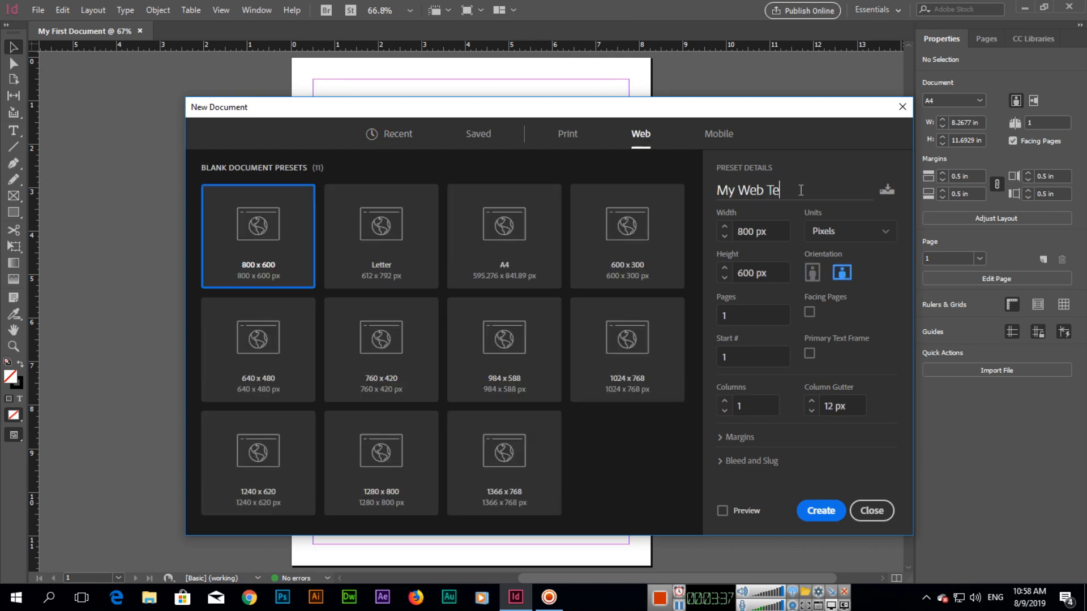
pyautogui.write('mplate')
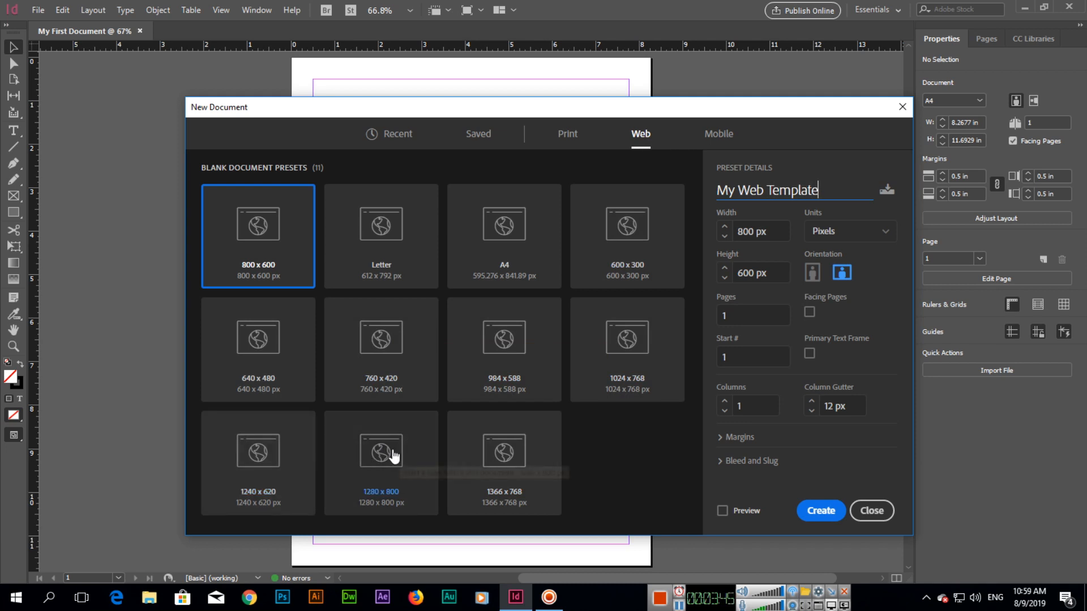
pyautogui.click(498, 451)
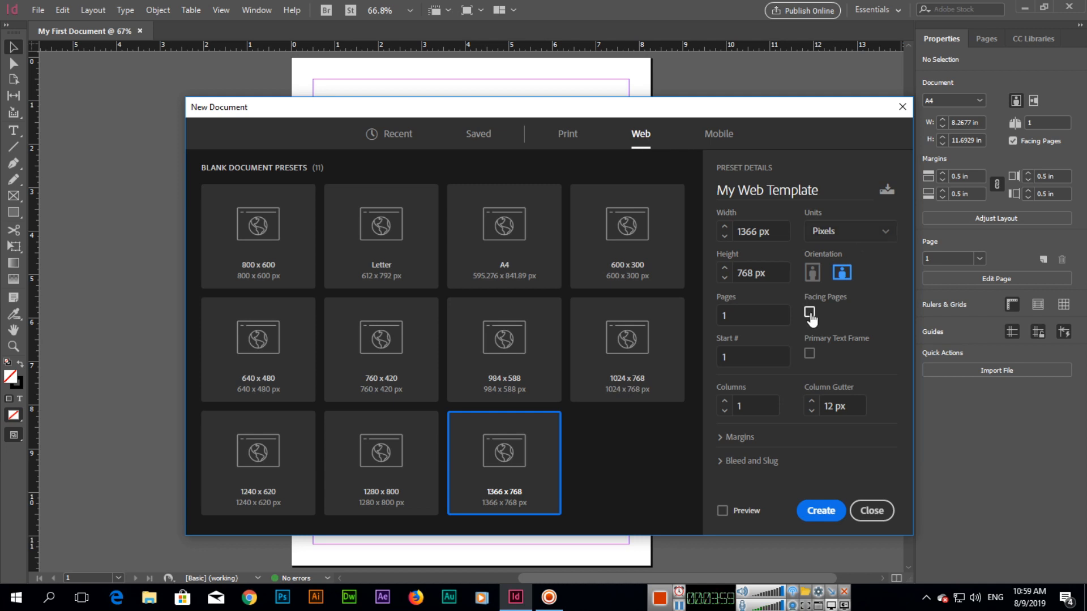
pyautogui.click(816, 511)
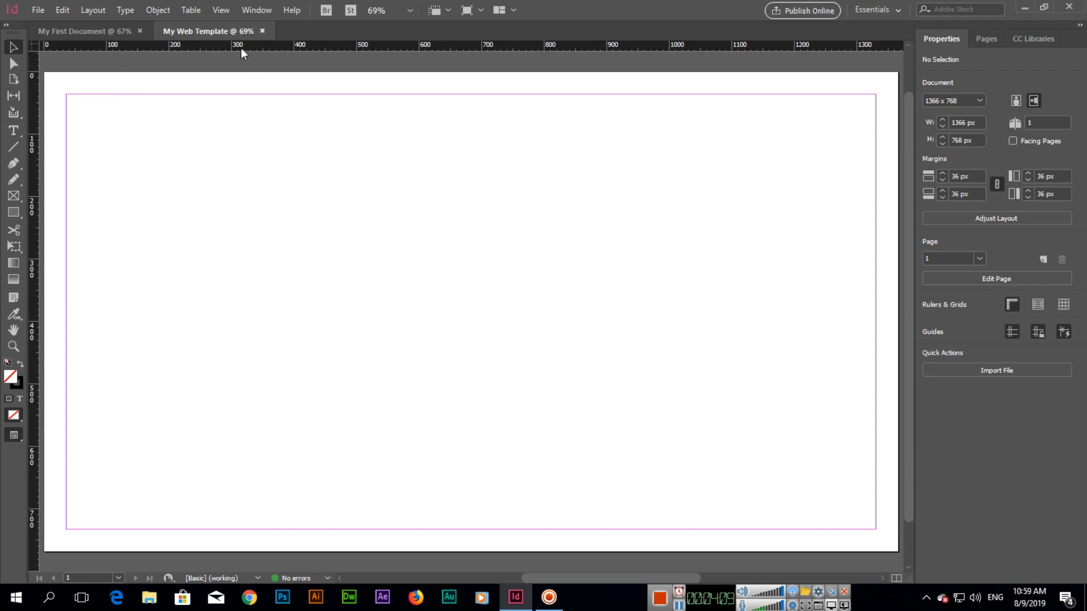
# Switch back and forth between My First Document and My Web Template to compare them, ending on My First Document.
pyautogui.click(121, 32)
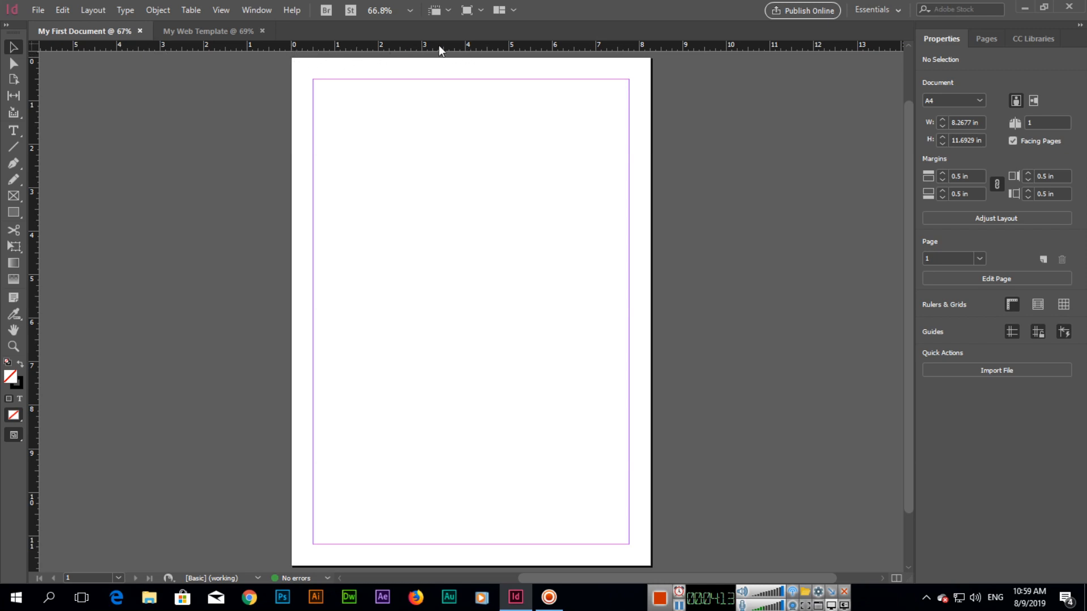
pyautogui.click(205, 32)
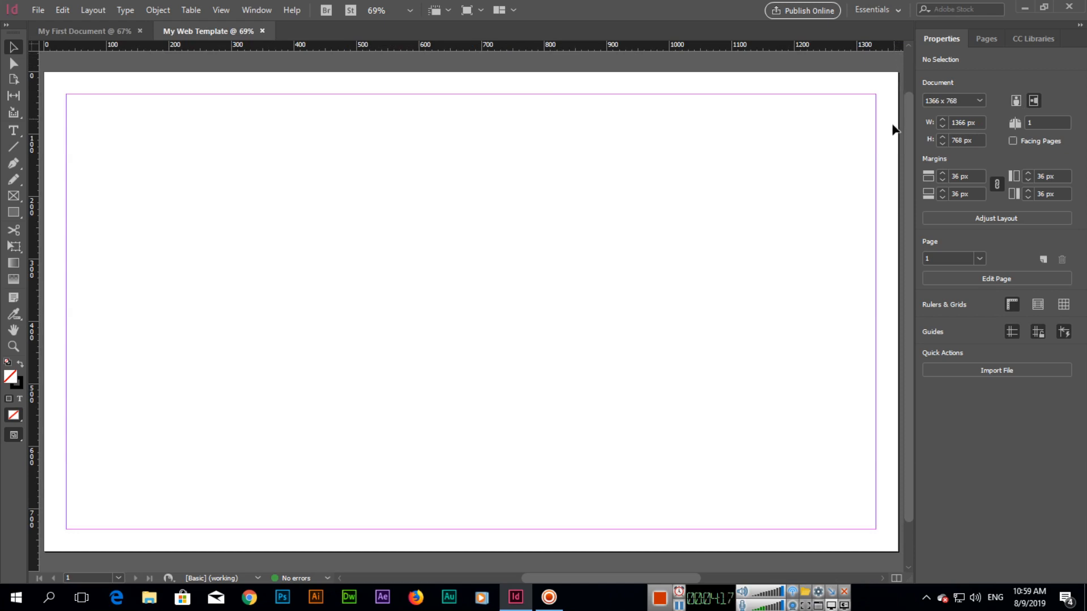
pyautogui.click(118, 27)
pyautogui.click(206, 30)
pyautogui.click(106, 28)
pyautogui.click(196, 29)
pyautogui.click(120, 29)
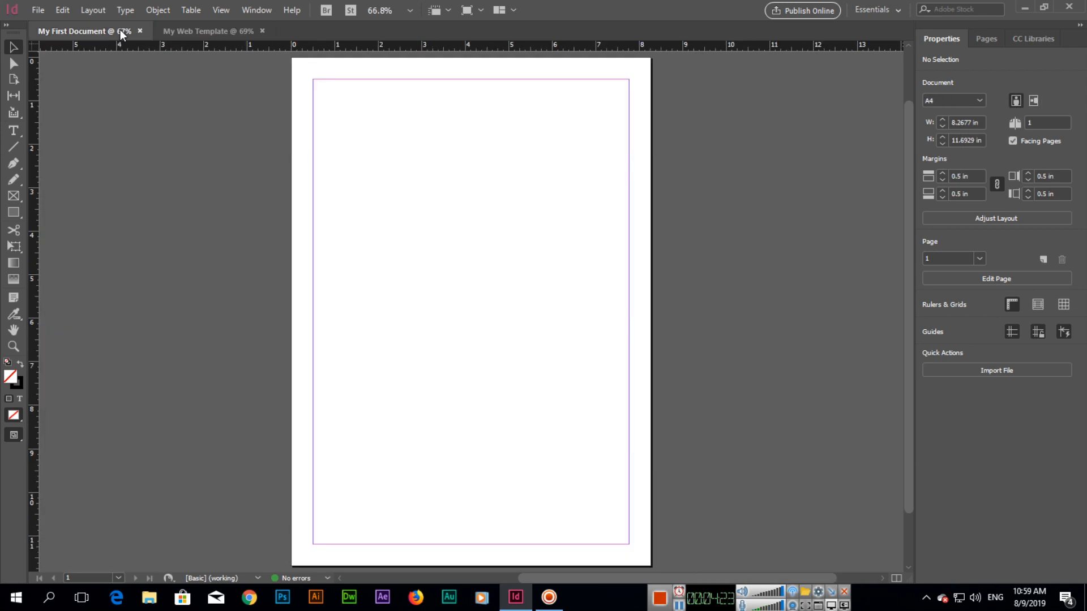